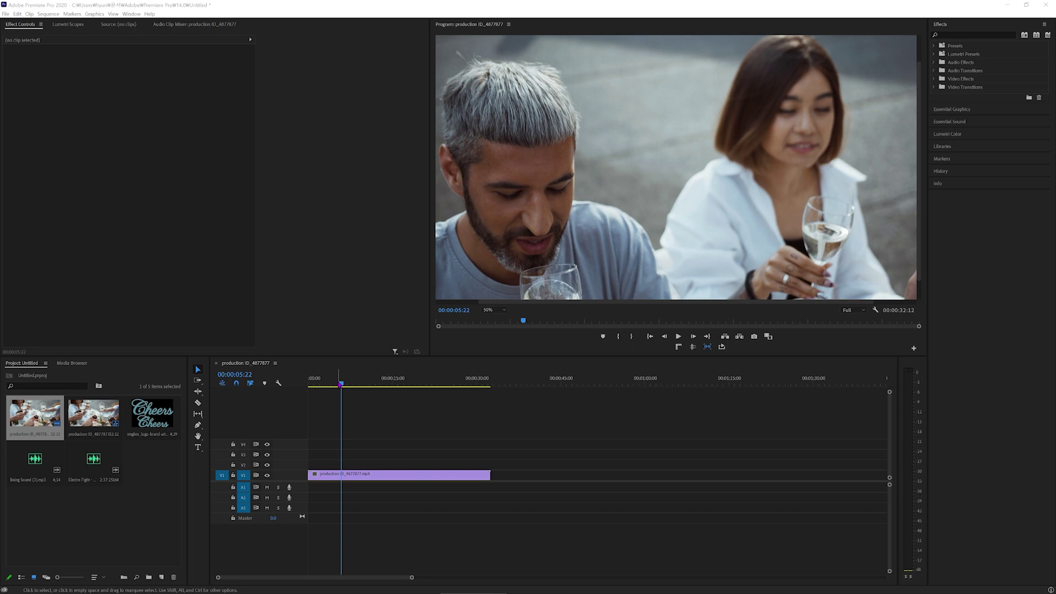
# Play the footage from the start and examine the moment where the glasses clink
pyautogui.moveTo(341, 383); pyautogui.dragTo(309, 384)
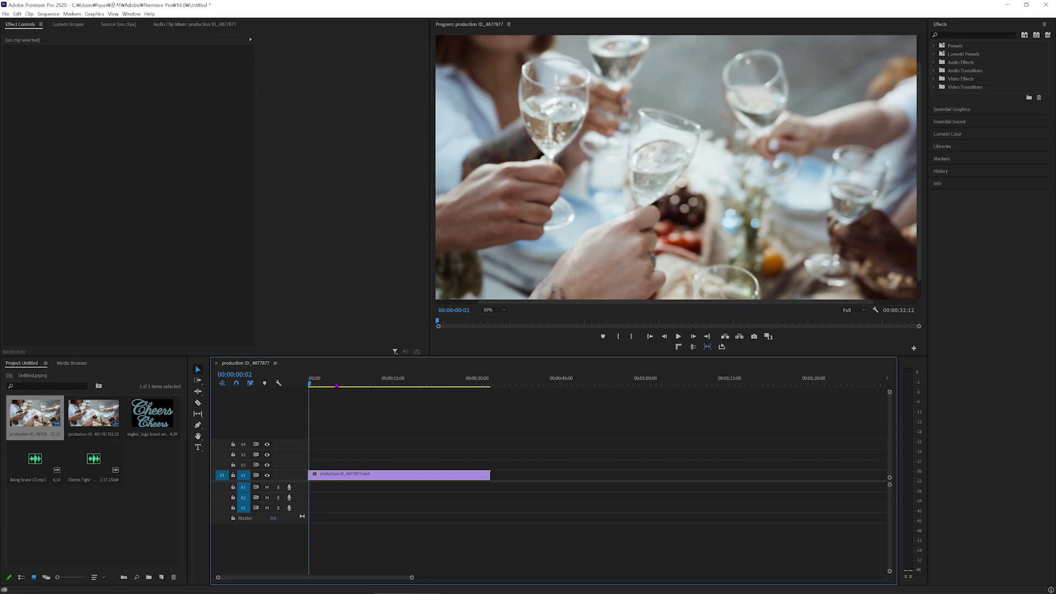
pyautogui.click(310, 389)
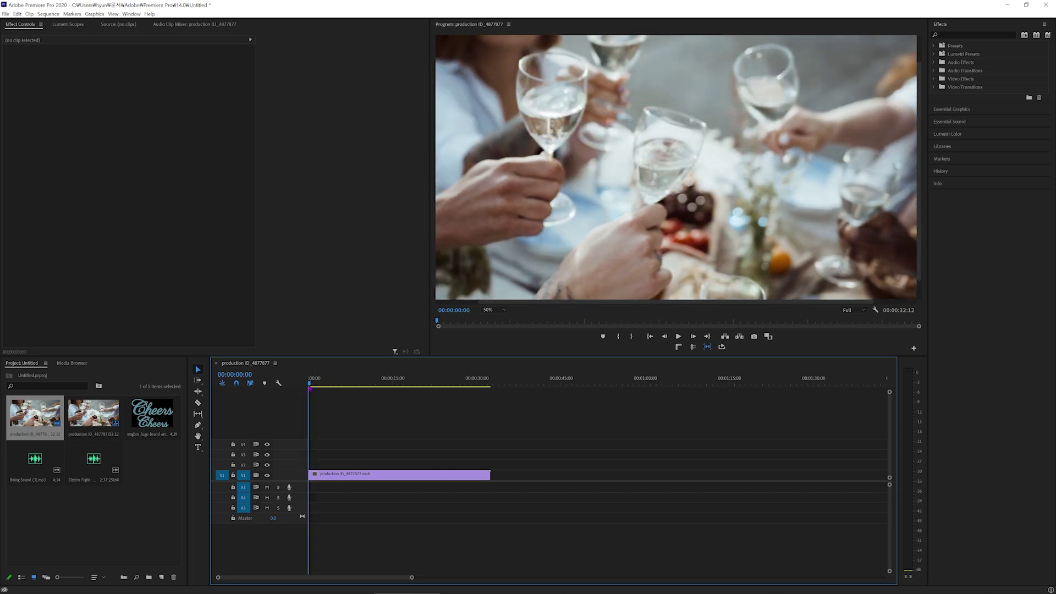
pyautogui.press('space')
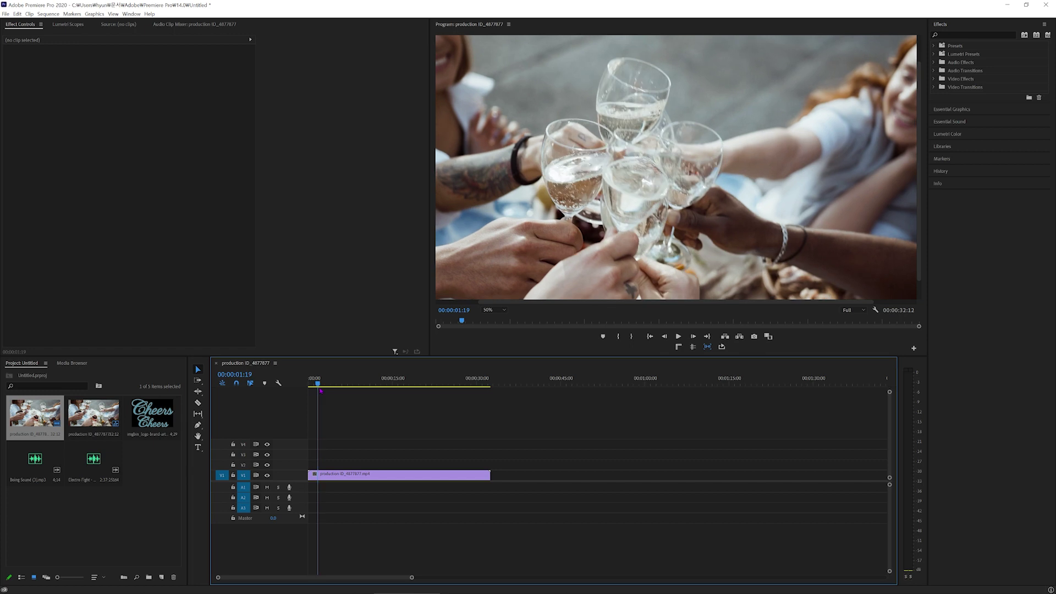
pyautogui.moveTo(320, 389); pyautogui.dragTo(315, 395)
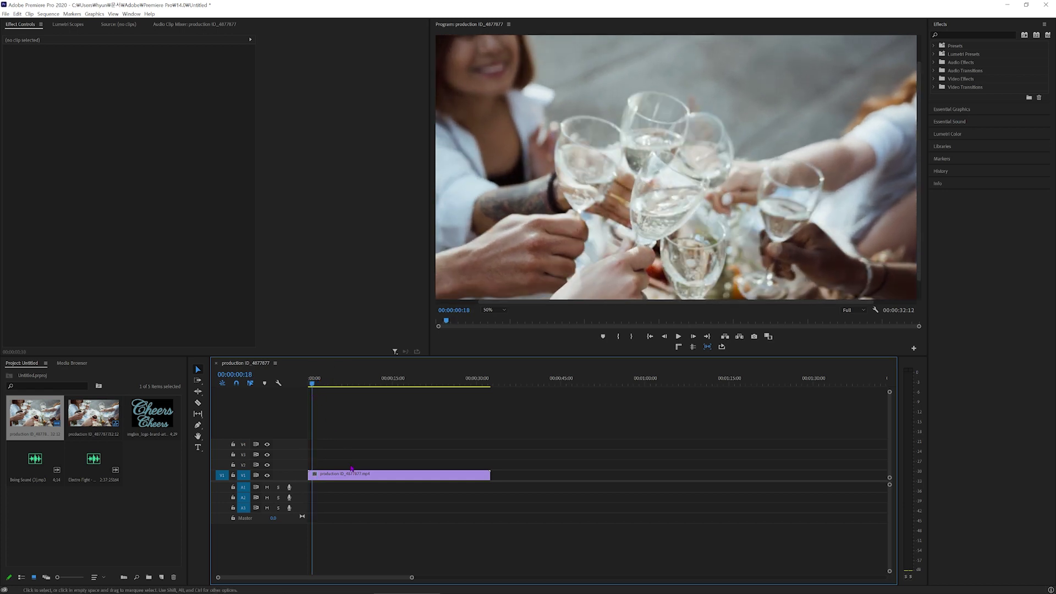
# Split the video clip on V1 at 00:00:01:18 and delete everything after the cut
pyautogui.scroll(2, 374, 471)
pyautogui.scroll(2, 388, 464)
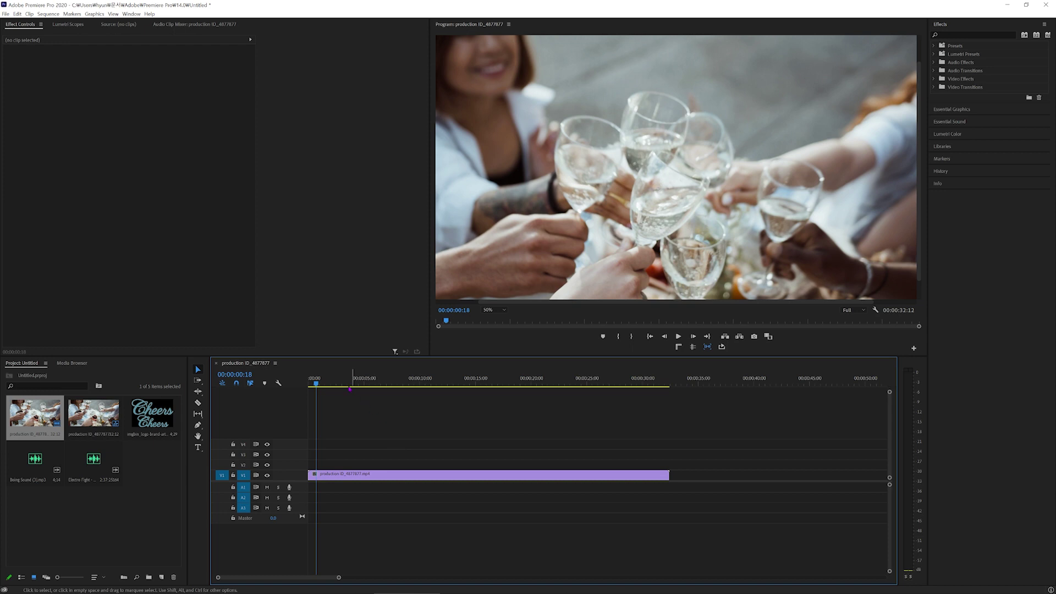
pyautogui.moveTo(318, 384); pyautogui.dragTo(328, 385)
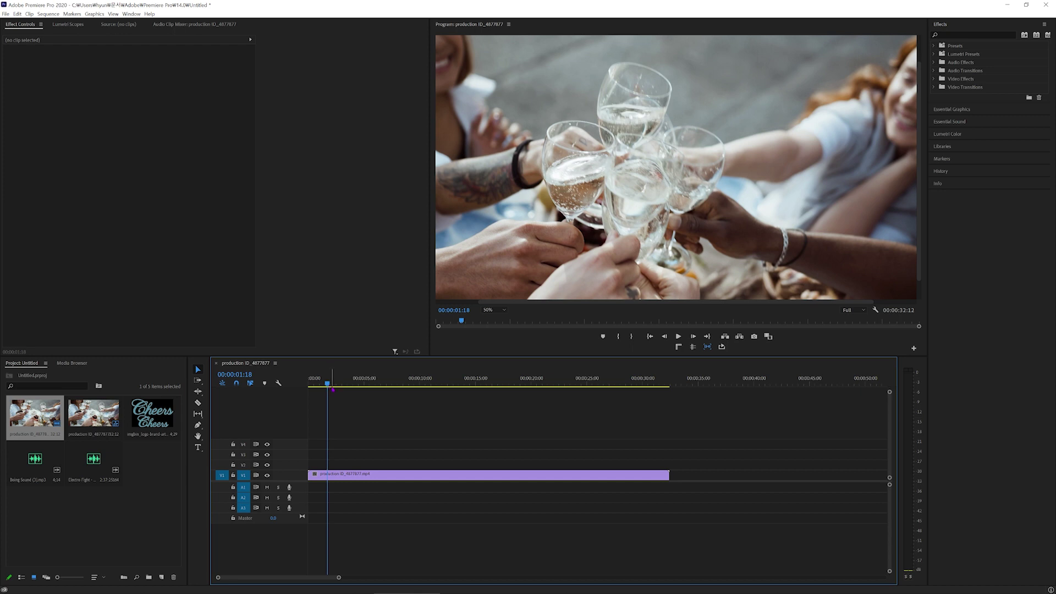
pyautogui.hotkey('ctrl', 'k')
pyautogui.moveTo(430, 521); pyautogui.dragTo(467, 470)
pyautogui.press('Delete')
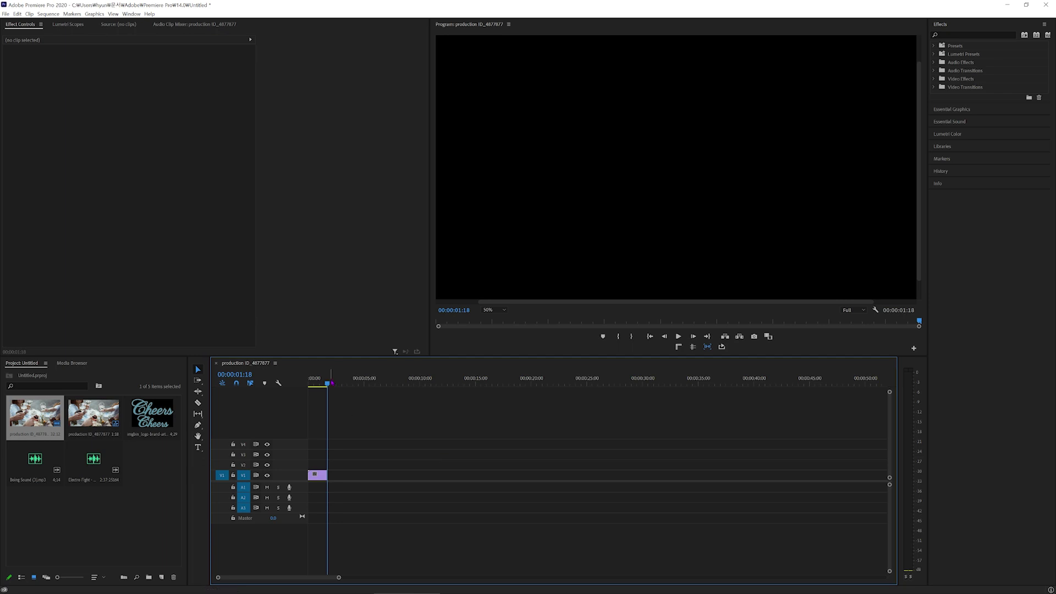
# Remove the part of the clip before 00:00:00:15 and close the gap at the start of the sequence
pyautogui.click(329, 383)
pyautogui.click(326, 384)
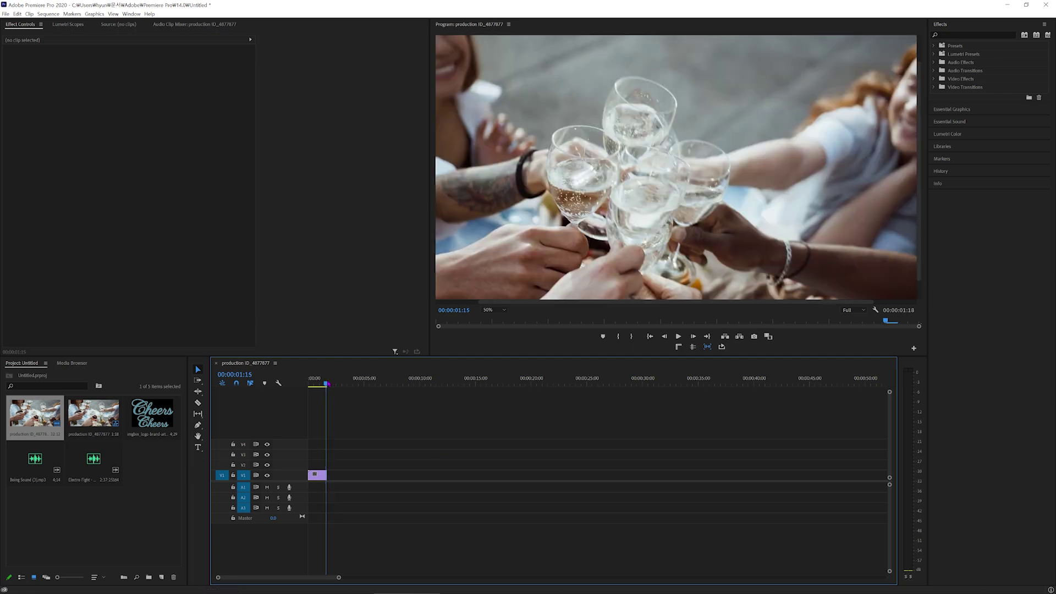
pyautogui.moveTo(327, 383); pyautogui.dragTo(315, 383)
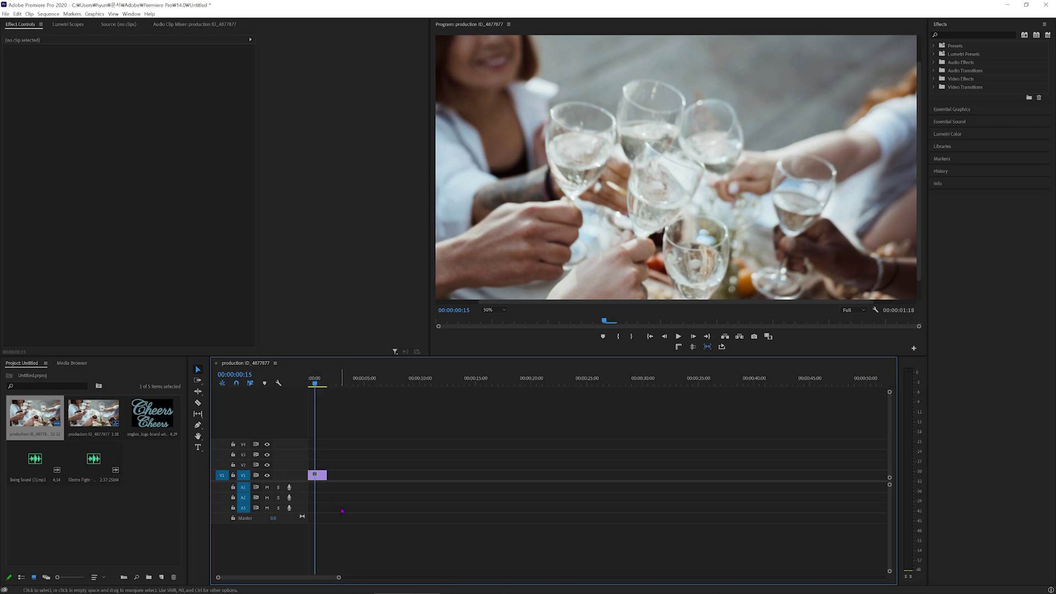
pyautogui.click(314, 476)
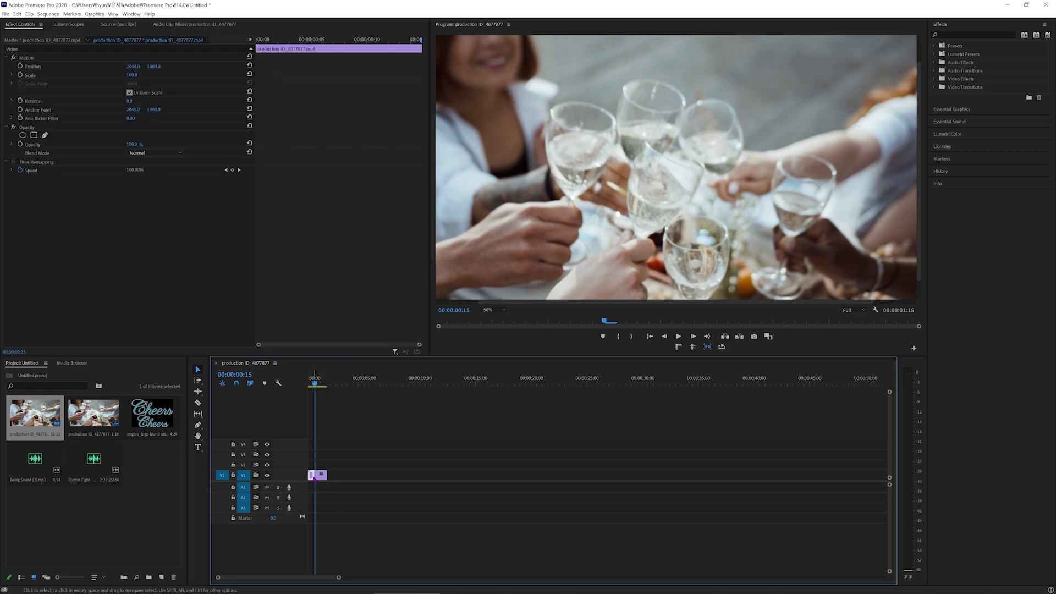
pyautogui.press('Delete')
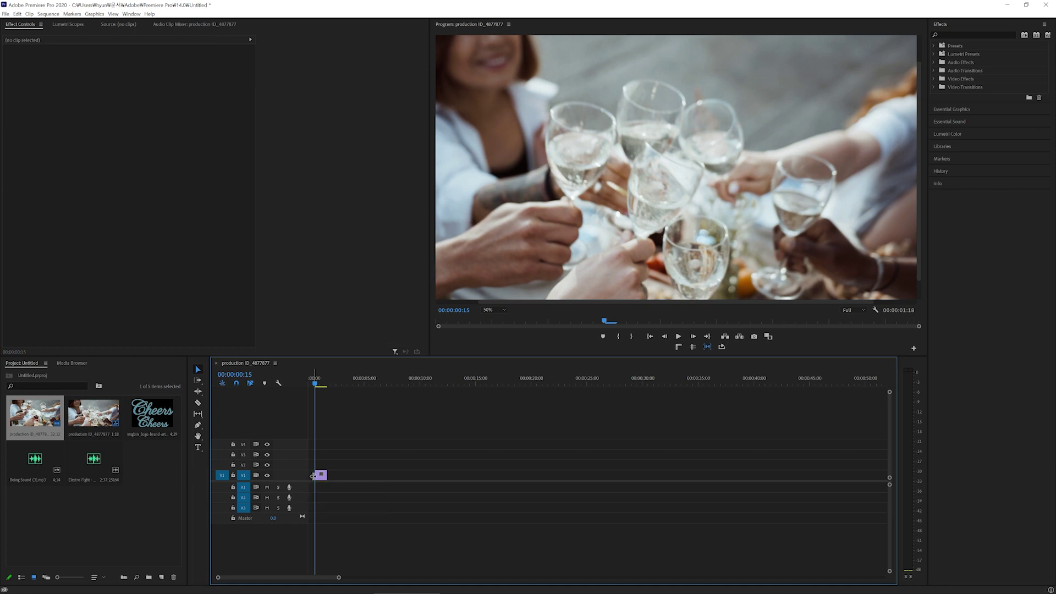
pyautogui.rightClick(312, 476)
pyautogui.click(320, 479)
# Play the trimmed toast clip from the start to its end
pyautogui.scroll(2, 364, 478)
pyautogui.scroll(2, 386, 474)
pyautogui.scroll(4, 393, 464)
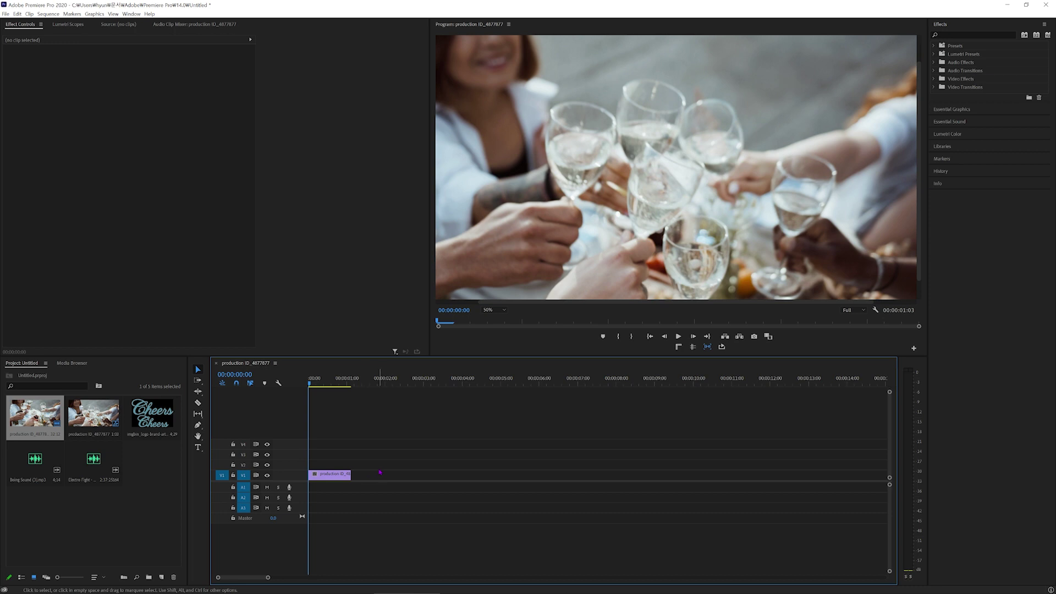
pyautogui.press('space')
pyautogui.press('space')
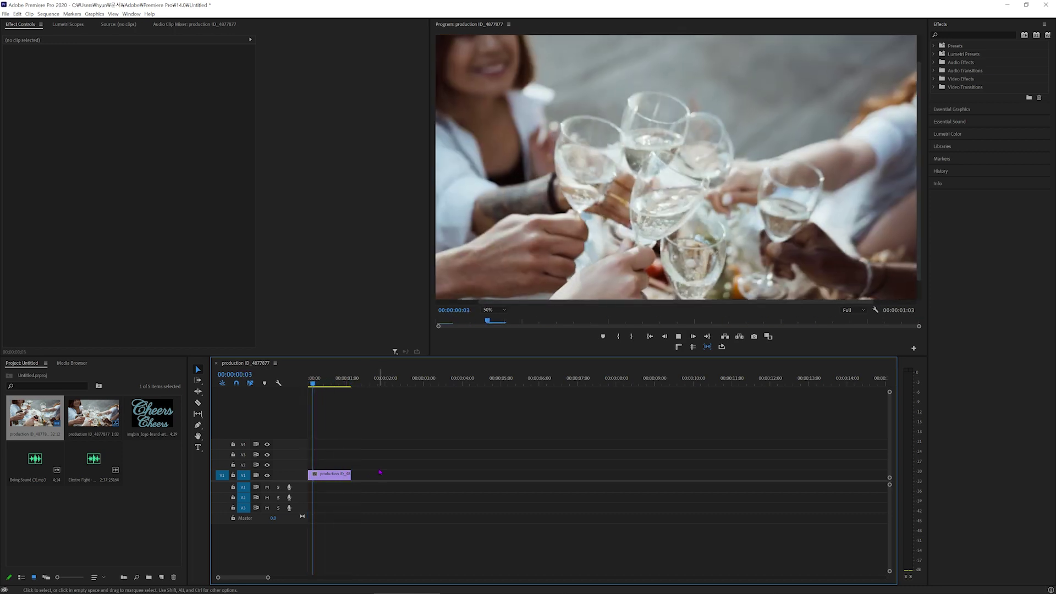
# Duplicate the trimmed clip directly after itself on V1 and reverse the copy's speed, checking the playback
pyautogui.click(337, 477)
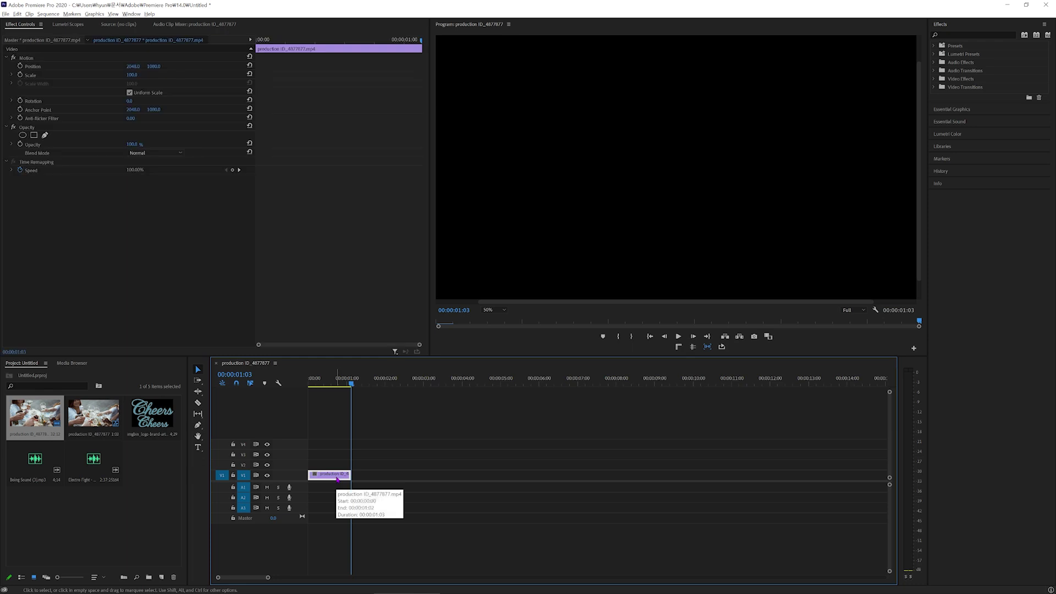
pyautogui.moveTo(337, 477); pyautogui.dragTo(384, 484)
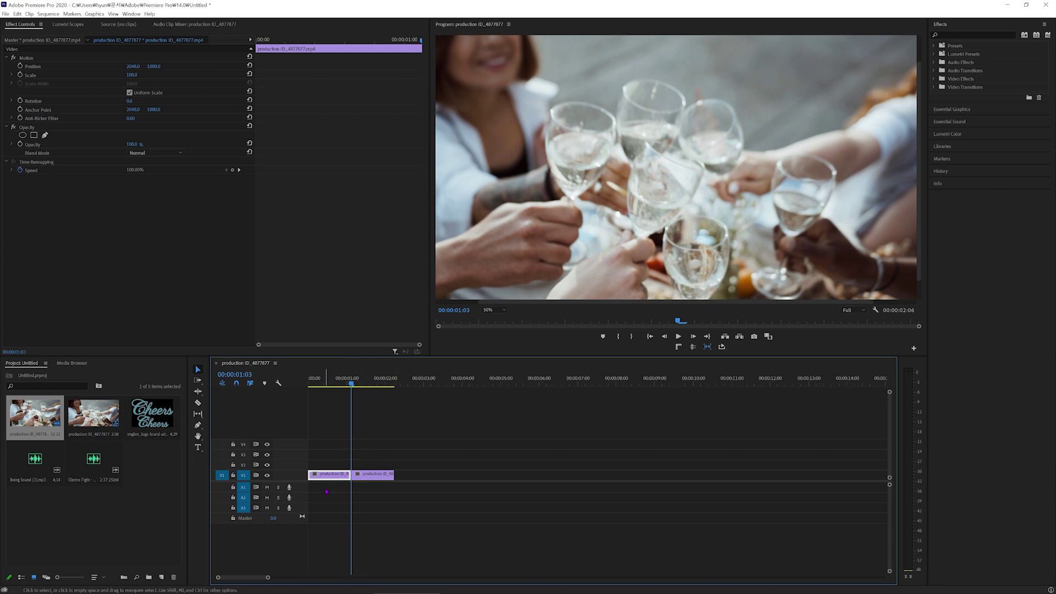
pyautogui.click(368, 476)
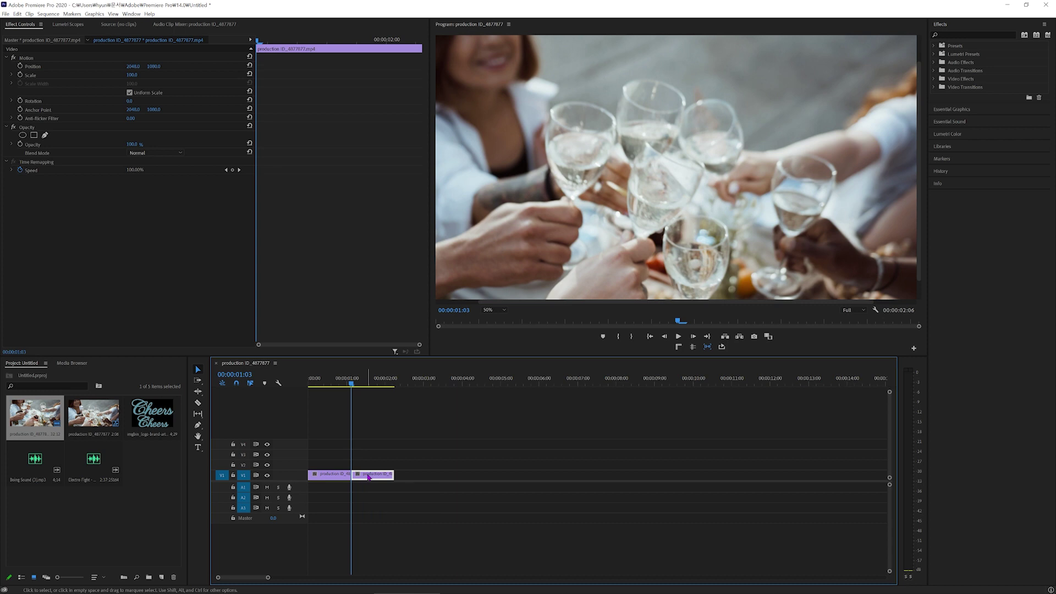
pyautogui.rightClick(368, 476)
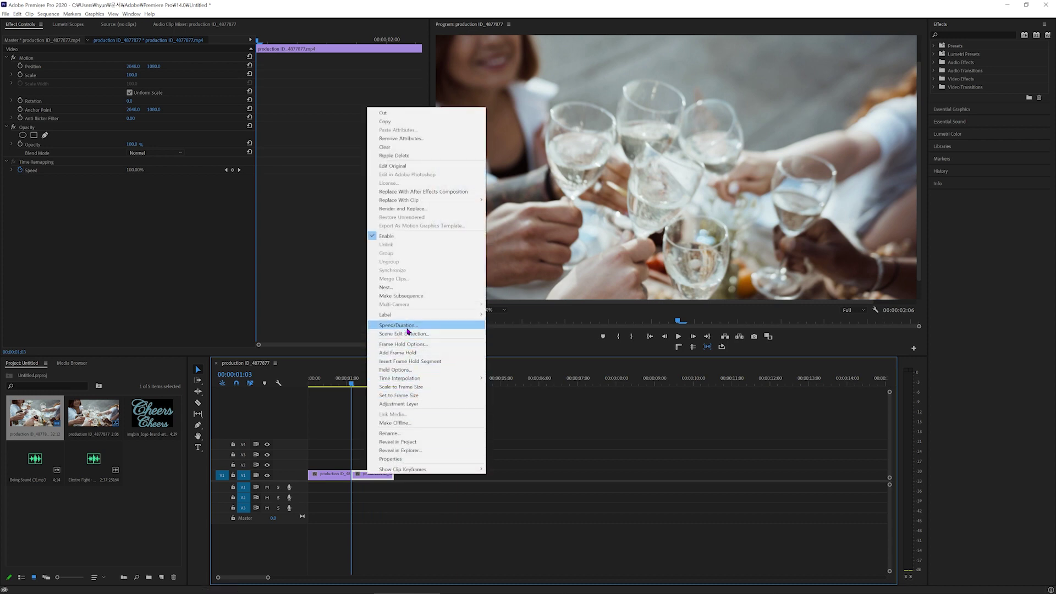
pyautogui.click(407, 328)
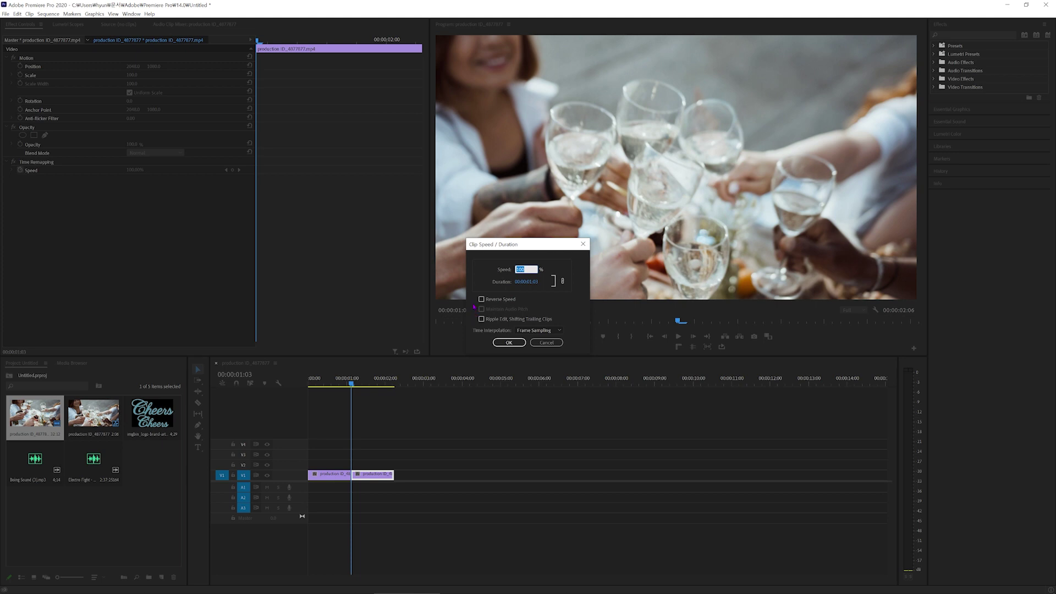
pyautogui.click(481, 300)
pyautogui.click(508, 343)
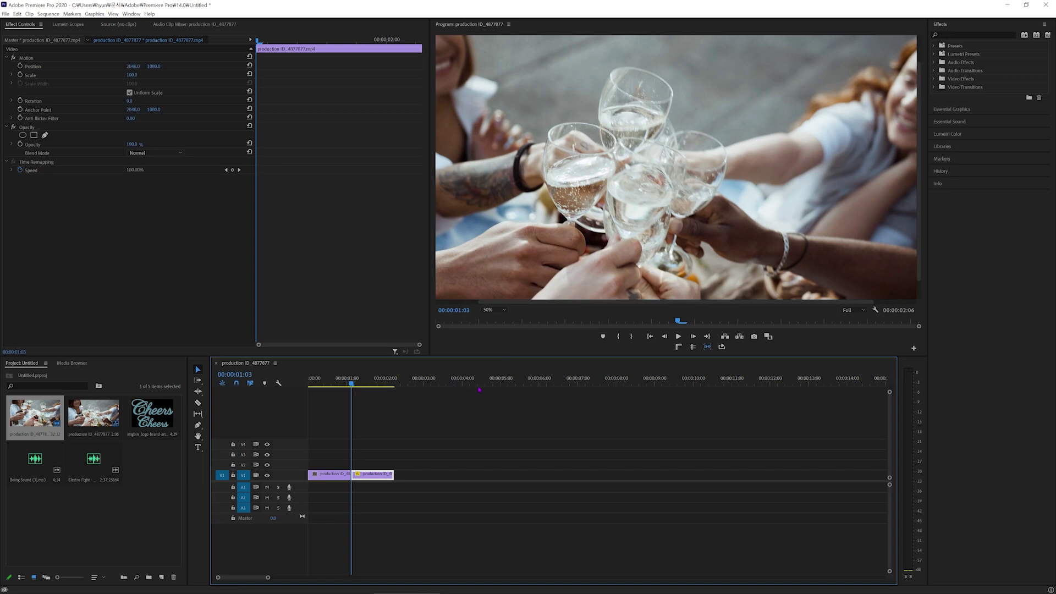
pyautogui.moveTo(353, 385); pyautogui.dragTo(309, 388)
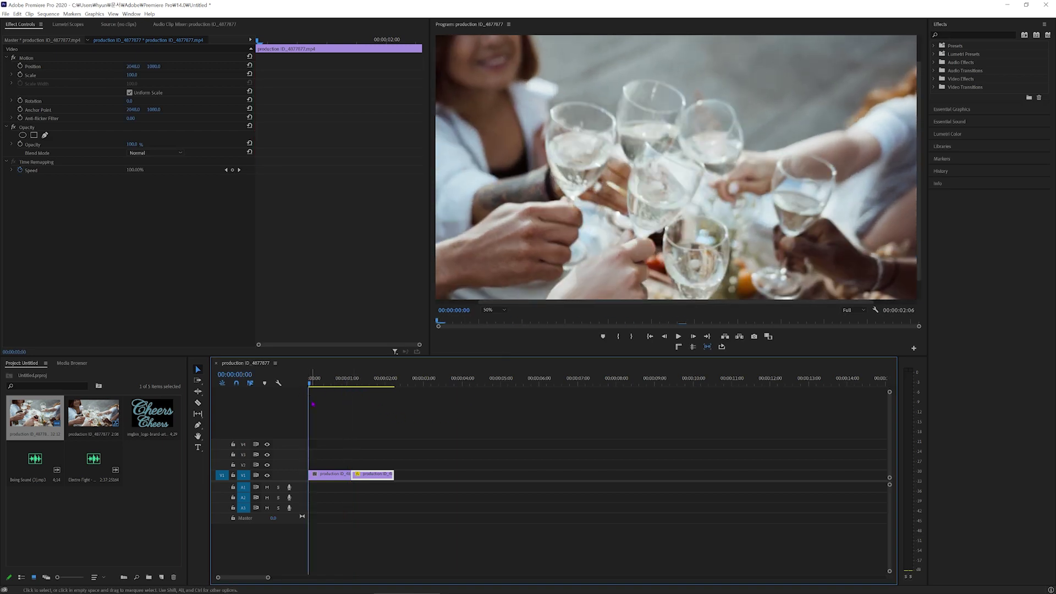
pyautogui.press('space')
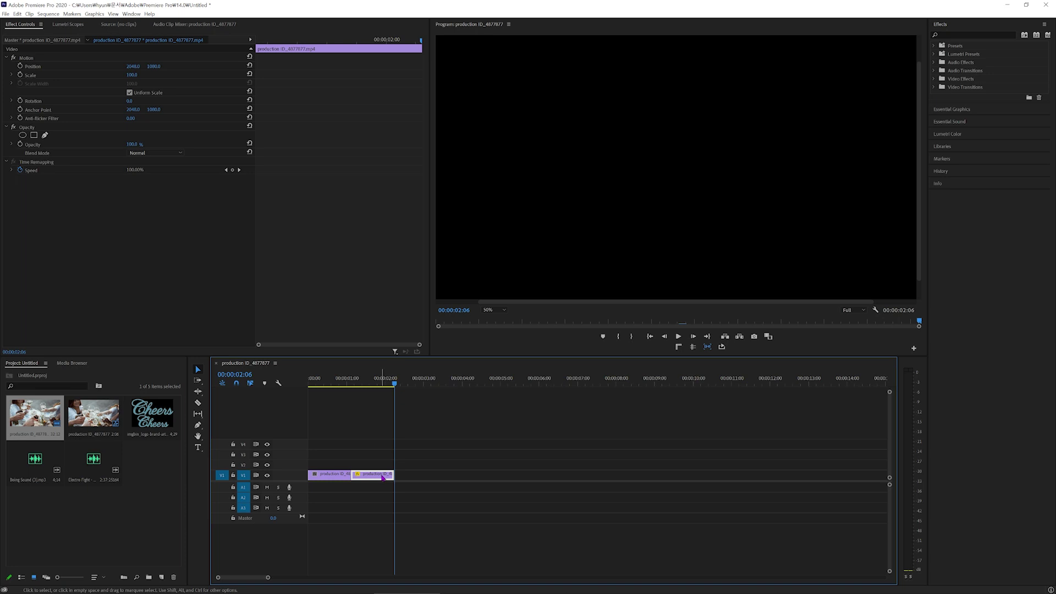
pyautogui.moveTo(383, 490); pyautogui.dragTo(426, 478)
pyautogui.press('space')
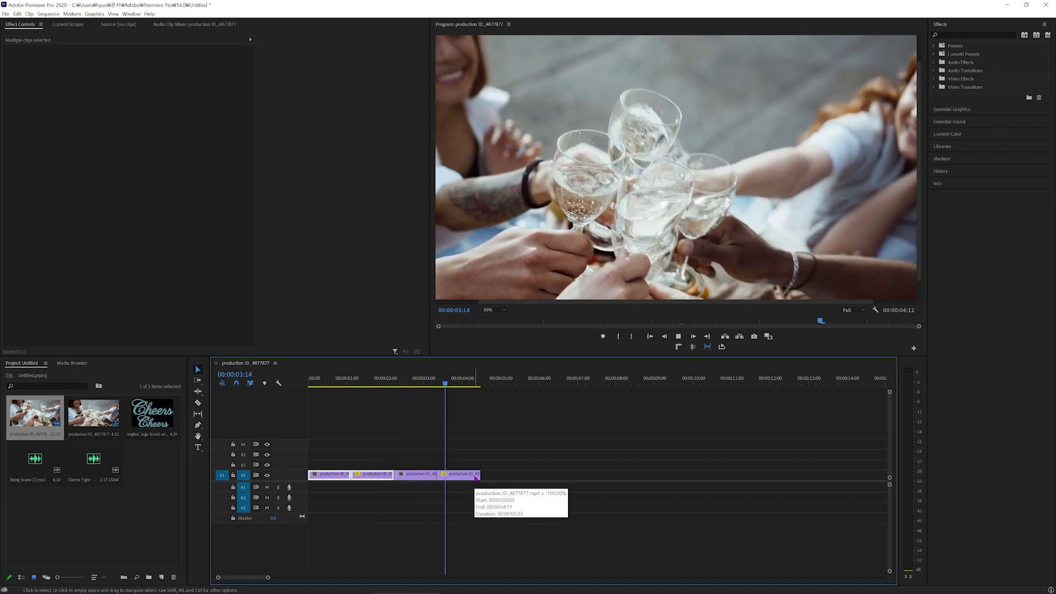
pyautogui.moveTo(478, 498); pyautogui.dragTo(513, 481)
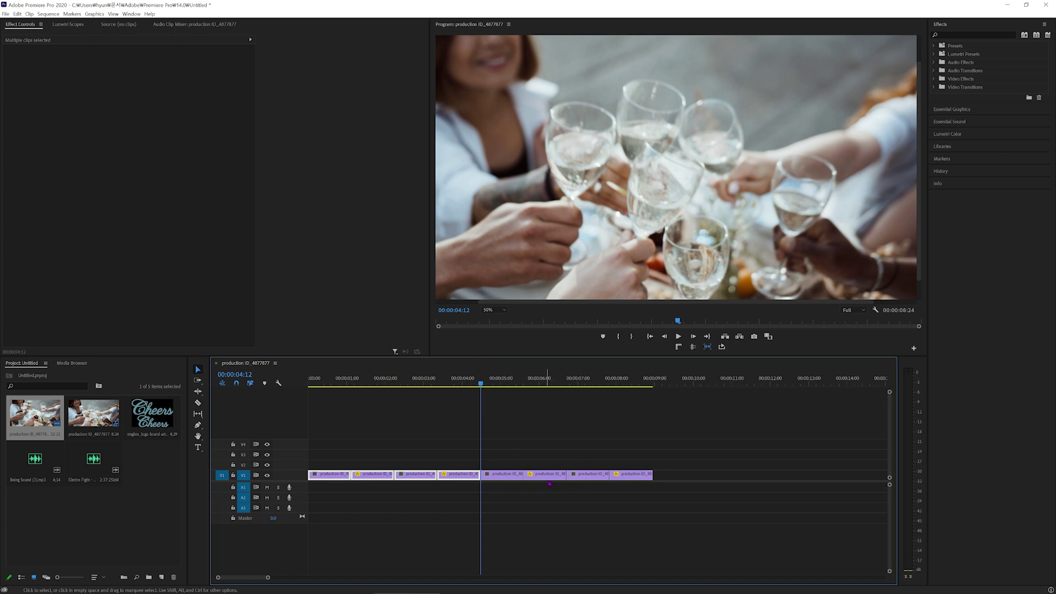
pyautogui.hotkey('ctrl', 'z')
pyautogui.hotkey('ctrl', 'z')
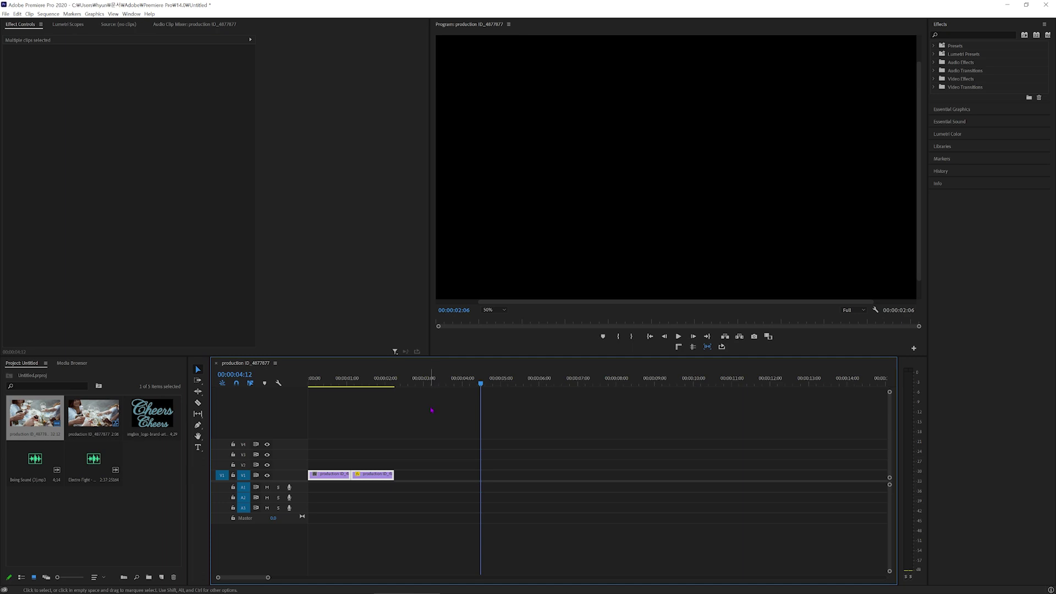
# Increase the speed of the forward and reversed clips together, and close the gap between them on V1
pyautogui.moveTo(476, 378); pyautogui.dragTo(332, 410)
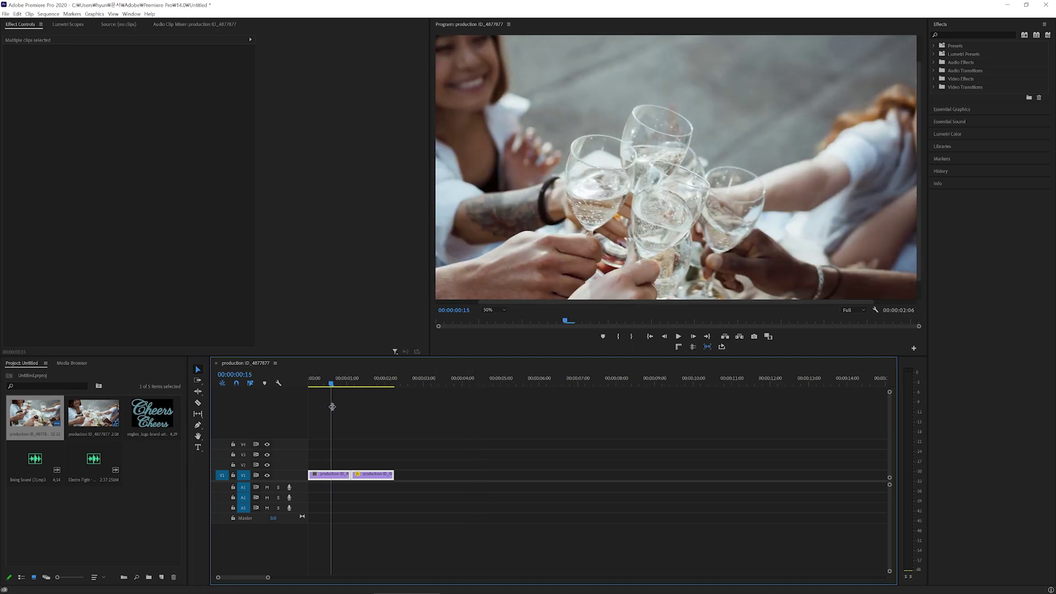
pyautogui.rightClick(368, 474)
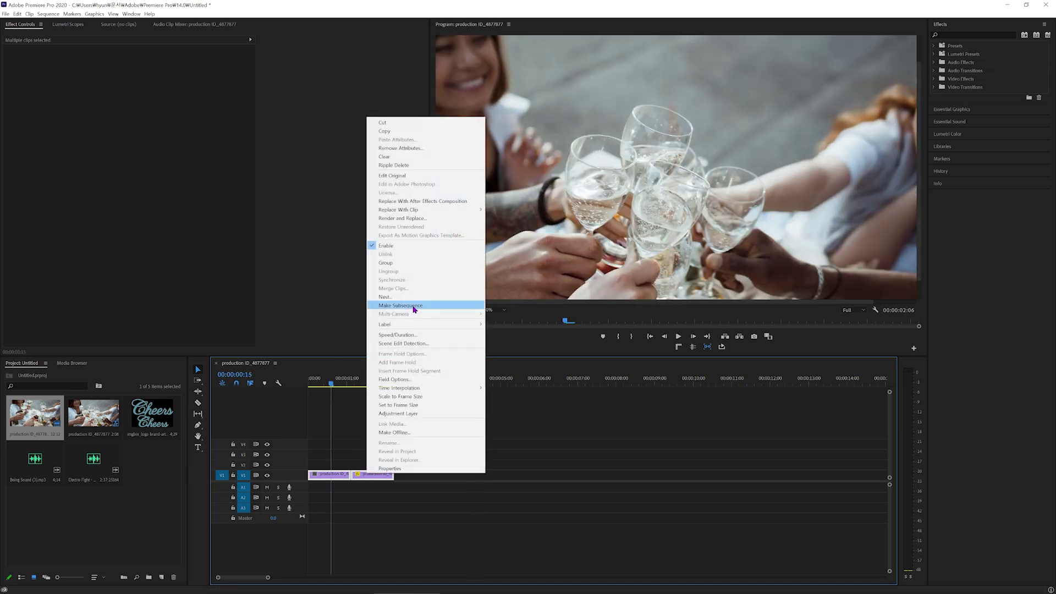
pyautogui.click(399, 335)
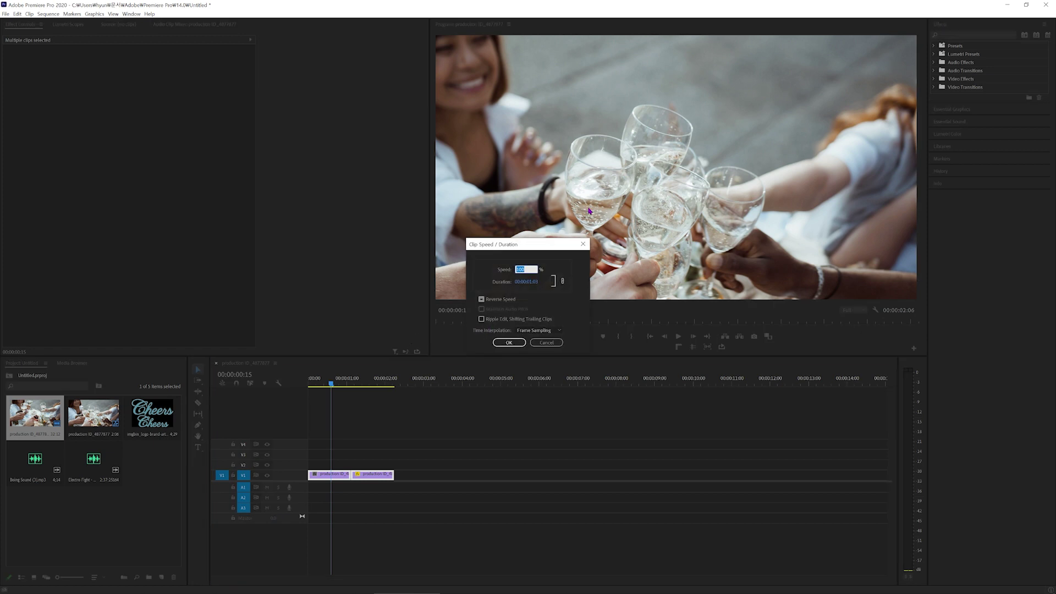
pyautogui.write('1')
pyautogui.click(509, 343)
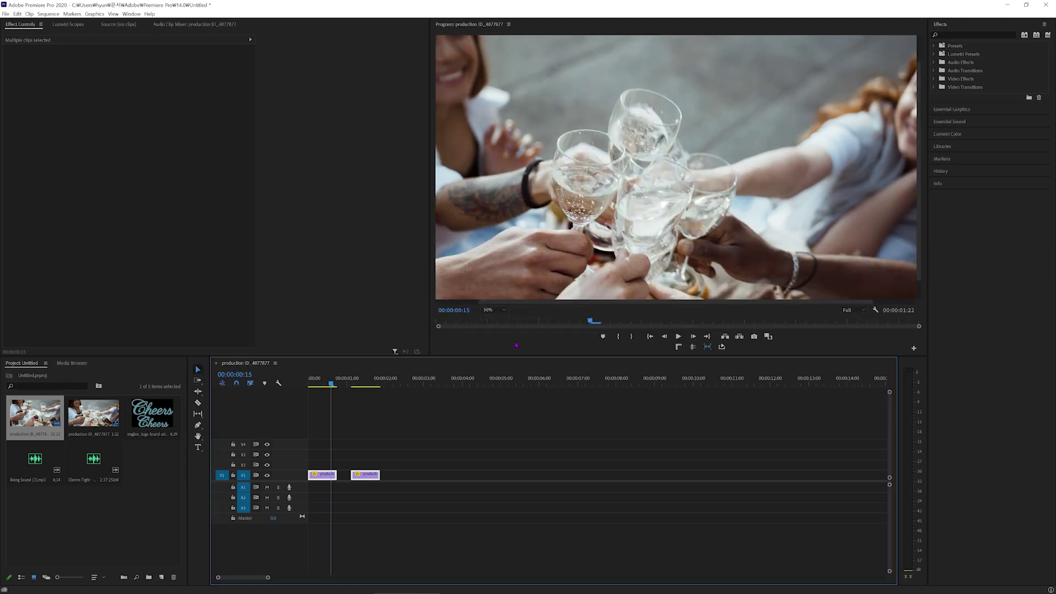
pyautogui.moveTo(365, 476); pyautogui.dragTo(349, 476)
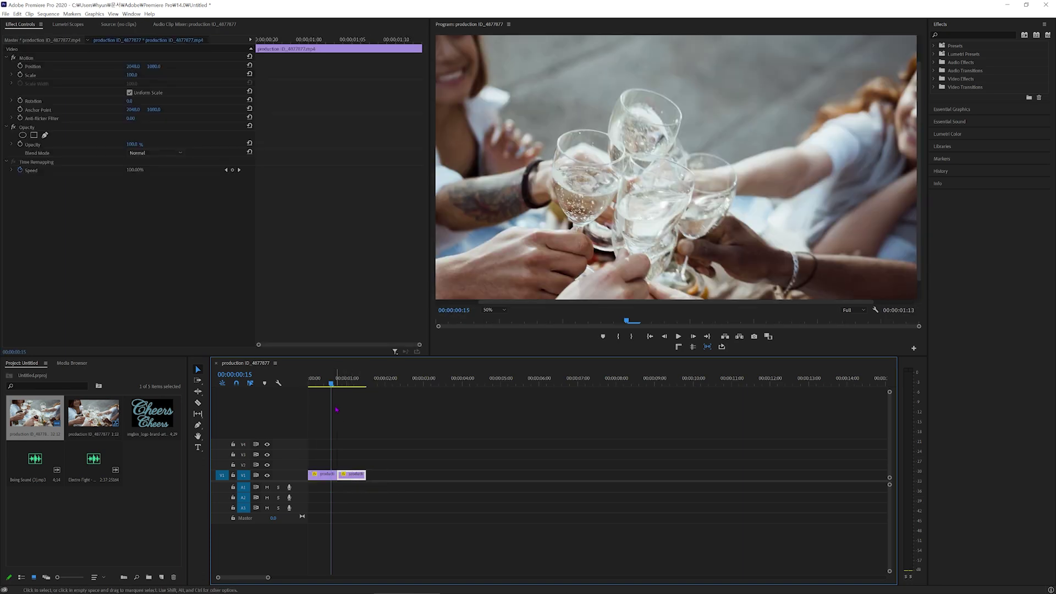
pyautogui.moveTo(331, 381); pyautogui.dragTo(313, 384)
pyautogui.press('space')
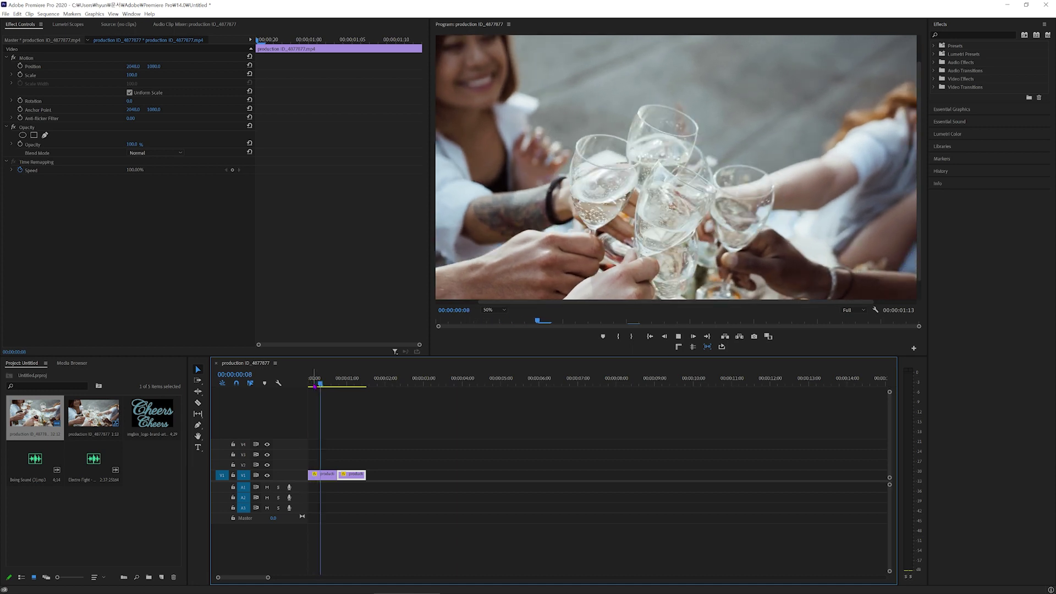
# Duplicate the sped-up toast clips end to end on V1 until the sequence is 6 seconds long
pyautogui.moveTo(358, 500); pyautogui.dragTo(308, 450)
pyautogui.moveTo(384, 482); pyautogui.dragTo(384, 481)
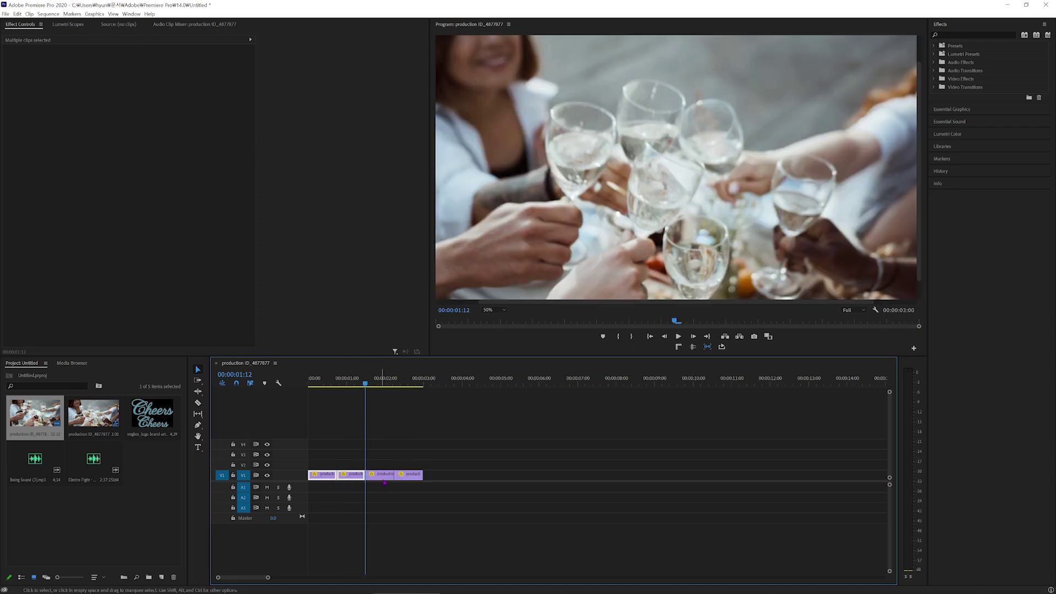
pyautogui.moveTo(443, 495); pyautogui.dragTo(347, 454)
pyautogui.moveTo(406, 490); pyautogui.dragTo(444, 489)
pyautogui.moveTo(325, 474); pyautogui.dragTo(444, 479)
pyautogui.moveTo(447, 477); pyautogui.dragTo(443, 477)
pyautogui.click(446, 455)
pyautogui.moveTo(468, 443); pyautogui.dragTo(468, 479)
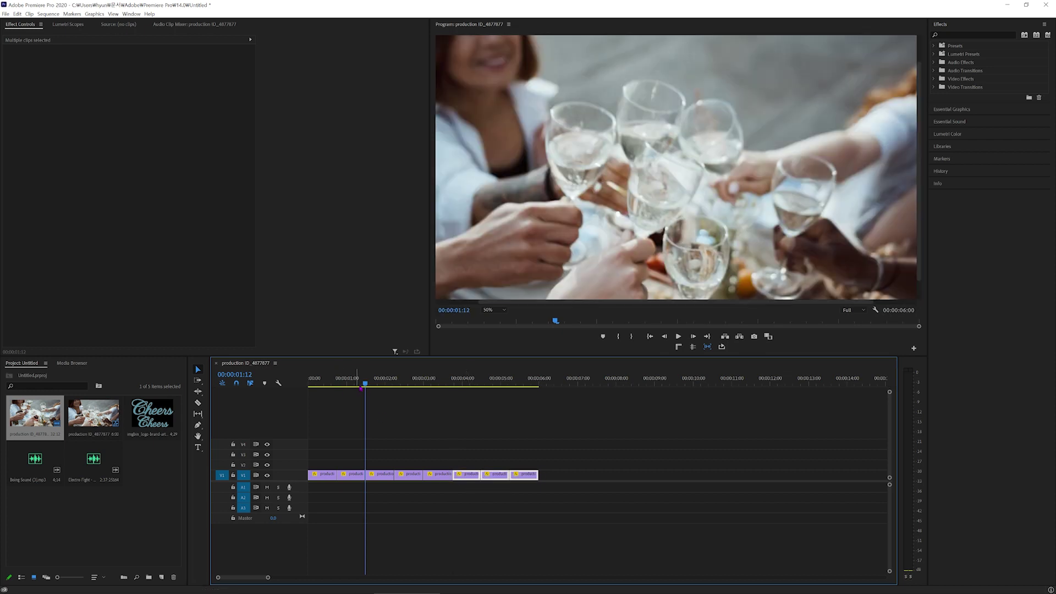
# Play the repeated toast clips from the beginning of the sequence
pyautogui.press('Home')
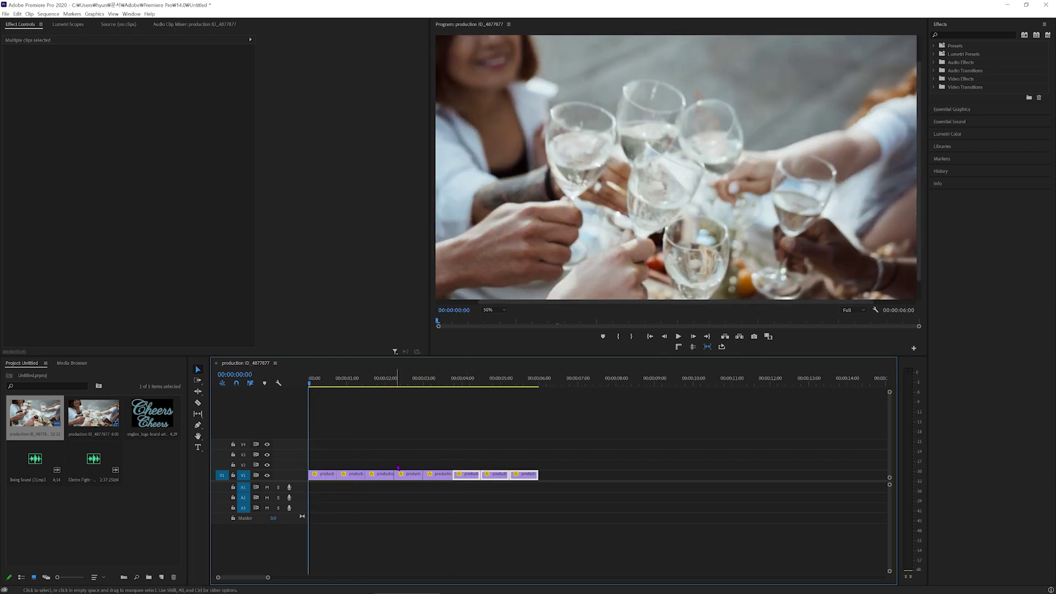
pyautogui.press('space')
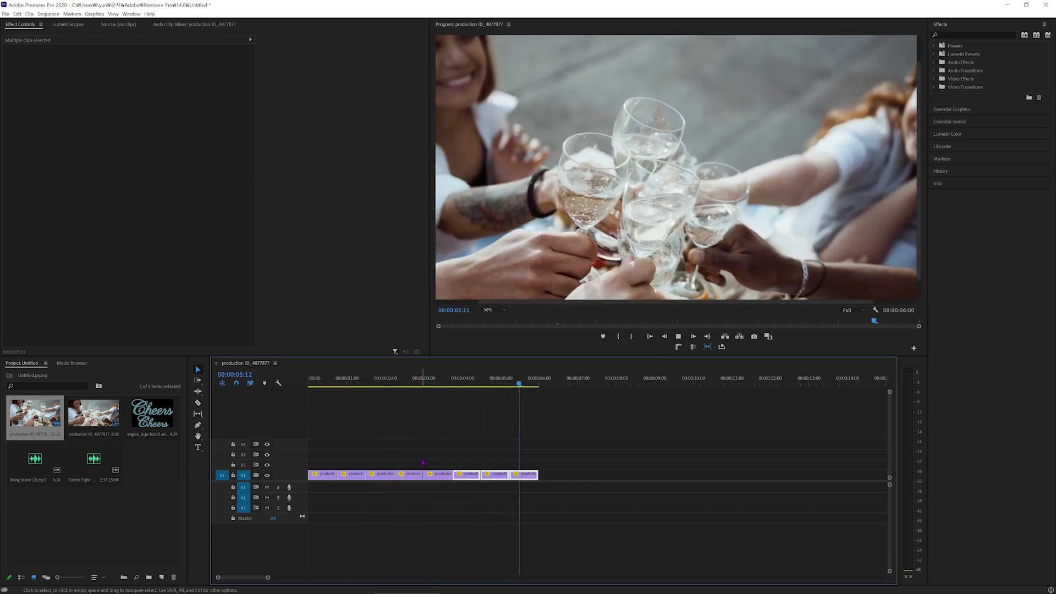
pyautogui.press('space')
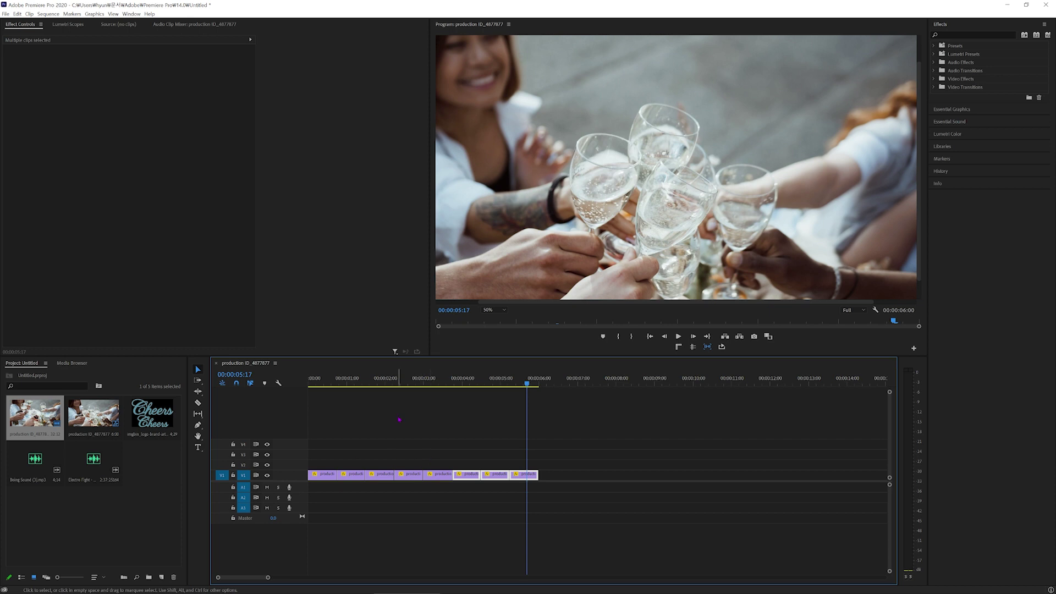
# Place the Cheers logo image at the start of track V2 and extend it to the end of the video clips
pyautogui.moveTo(152, 416); pyautogui.dragTo(310, 464)
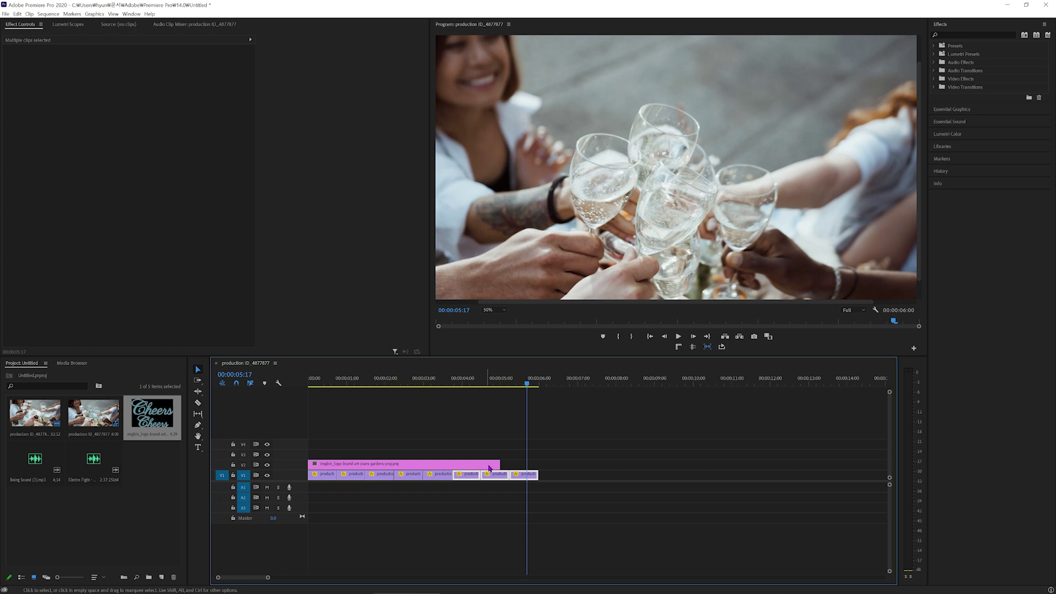
pyautogui.moveTo(500, 465); pyautogui.dragTo(532, 465)
pyautogui.moveTo(526, 383); pyautogui.dragTo(382, 402)
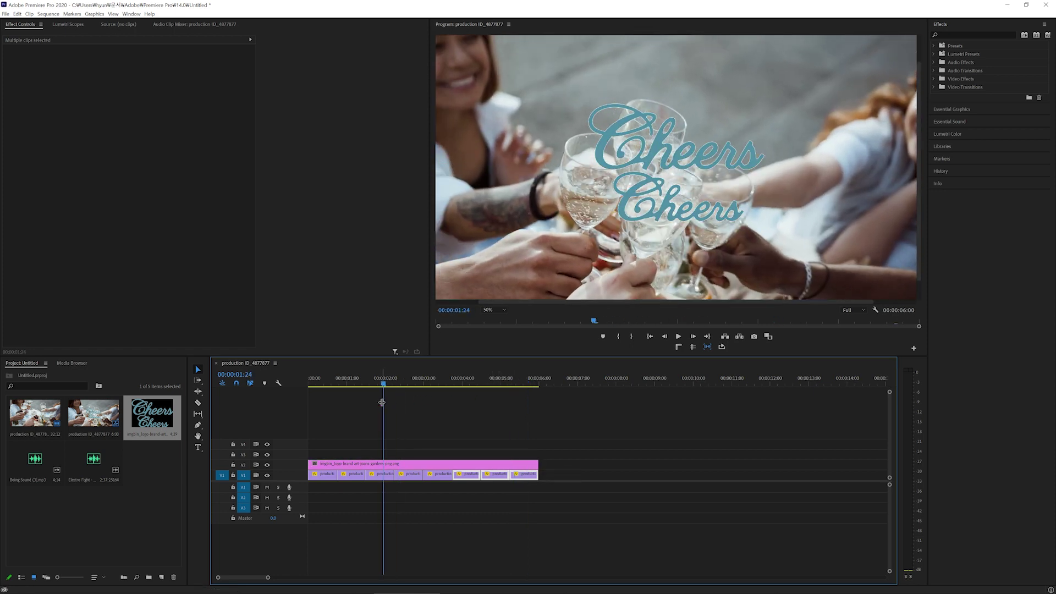